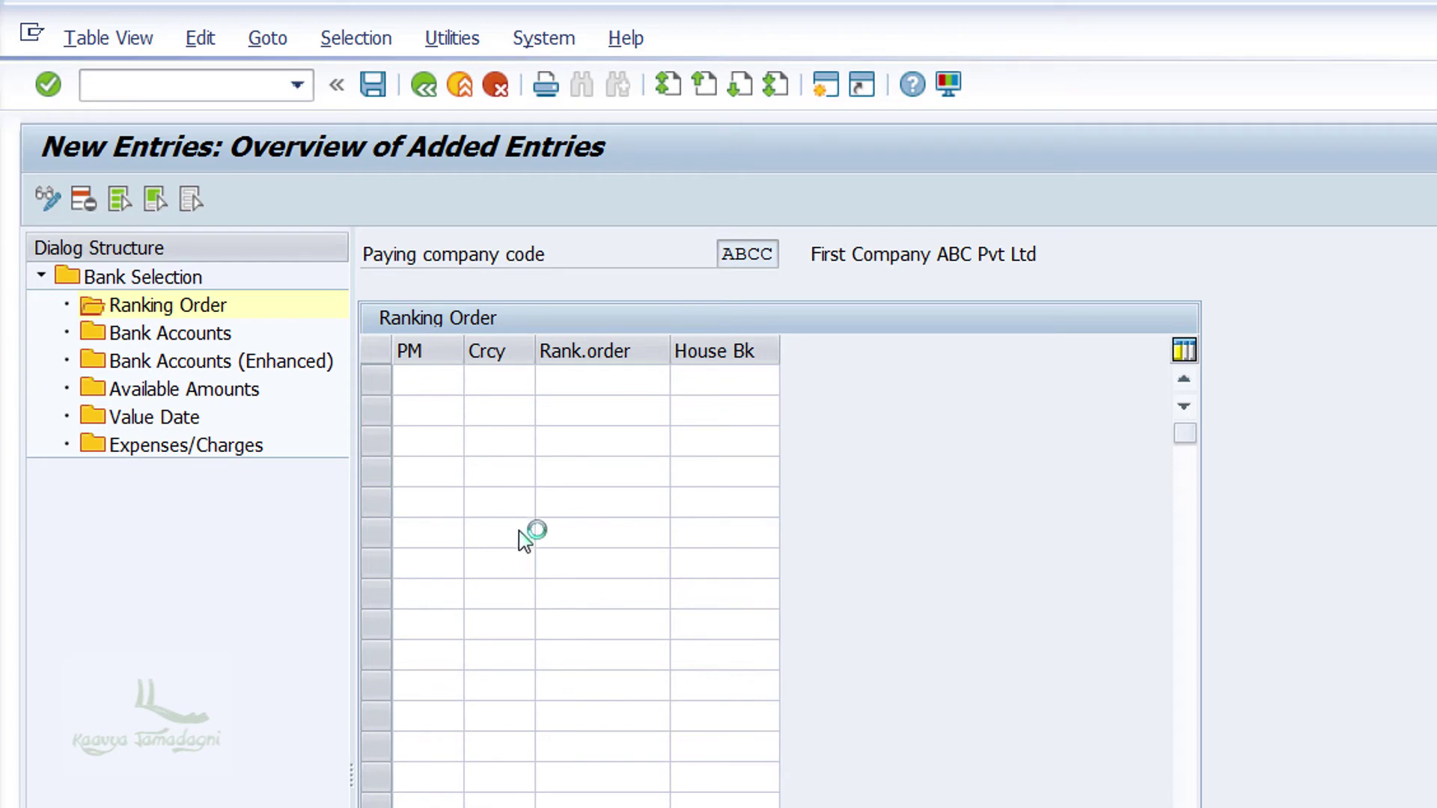
Save a ranking order of payment method A (Check Payment), INR, rank 1, house bank CITIM under a customizing request.
click(217, 199)
click(217, 199)
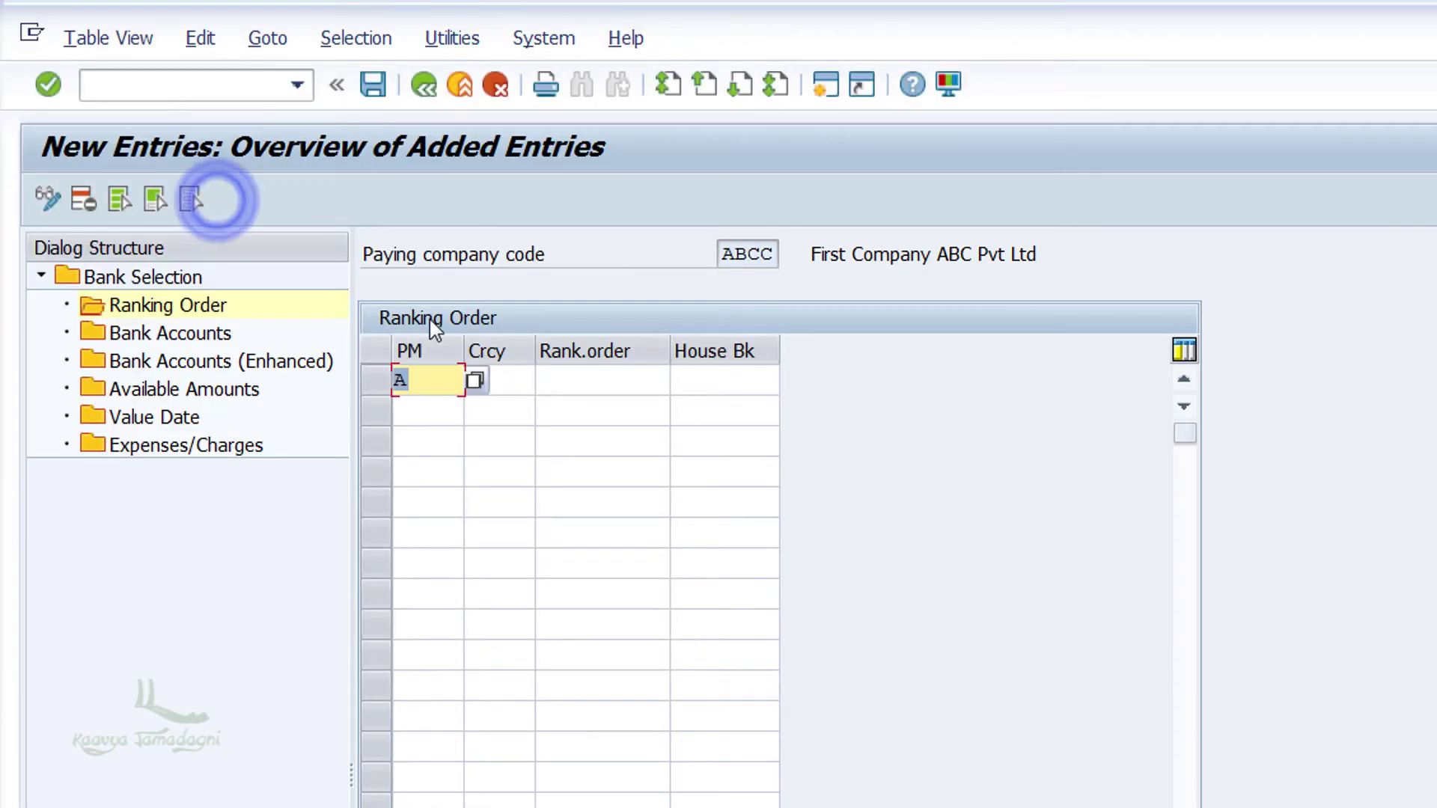
click(509, 385)
text(INR)
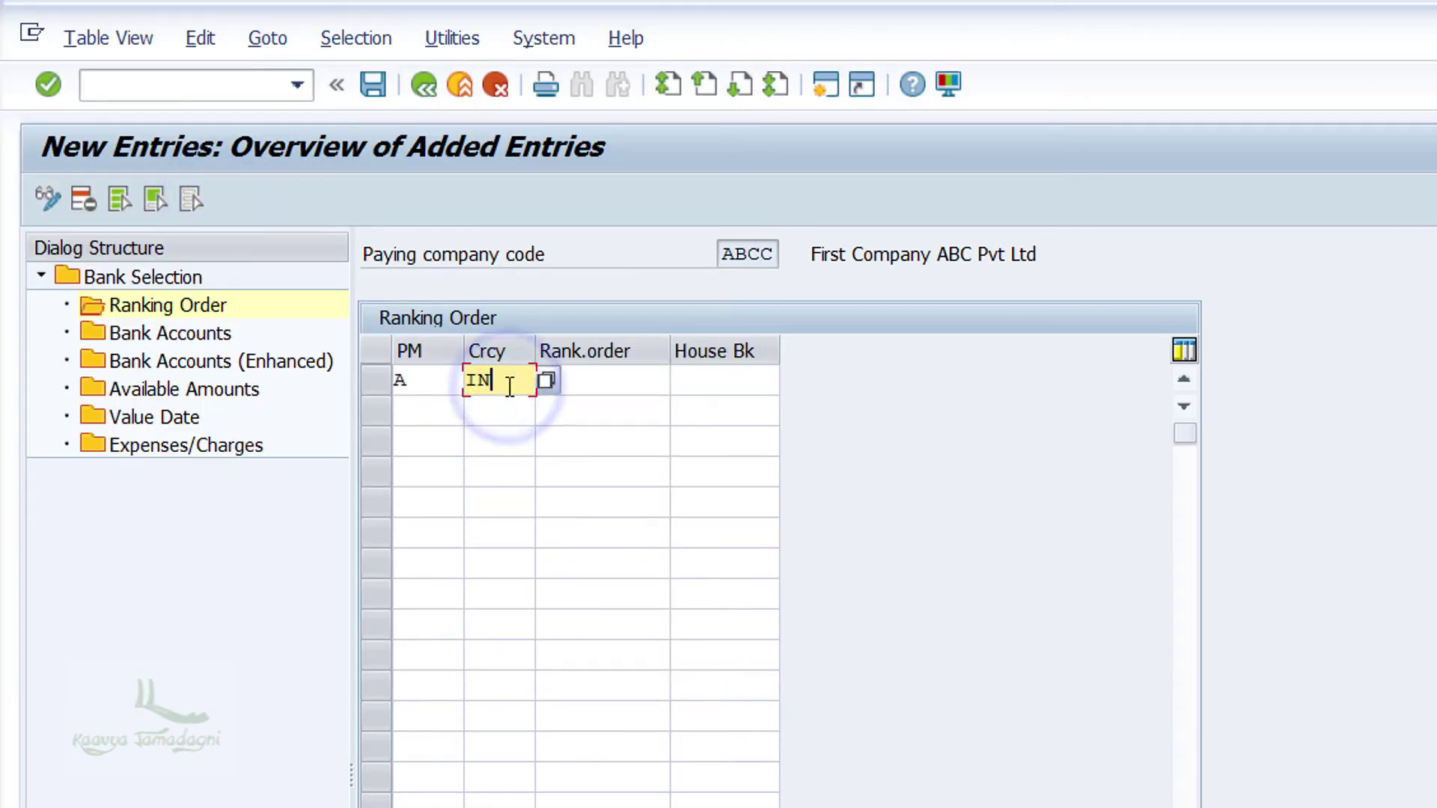
key(Tab)
text(1)
key(Tab)
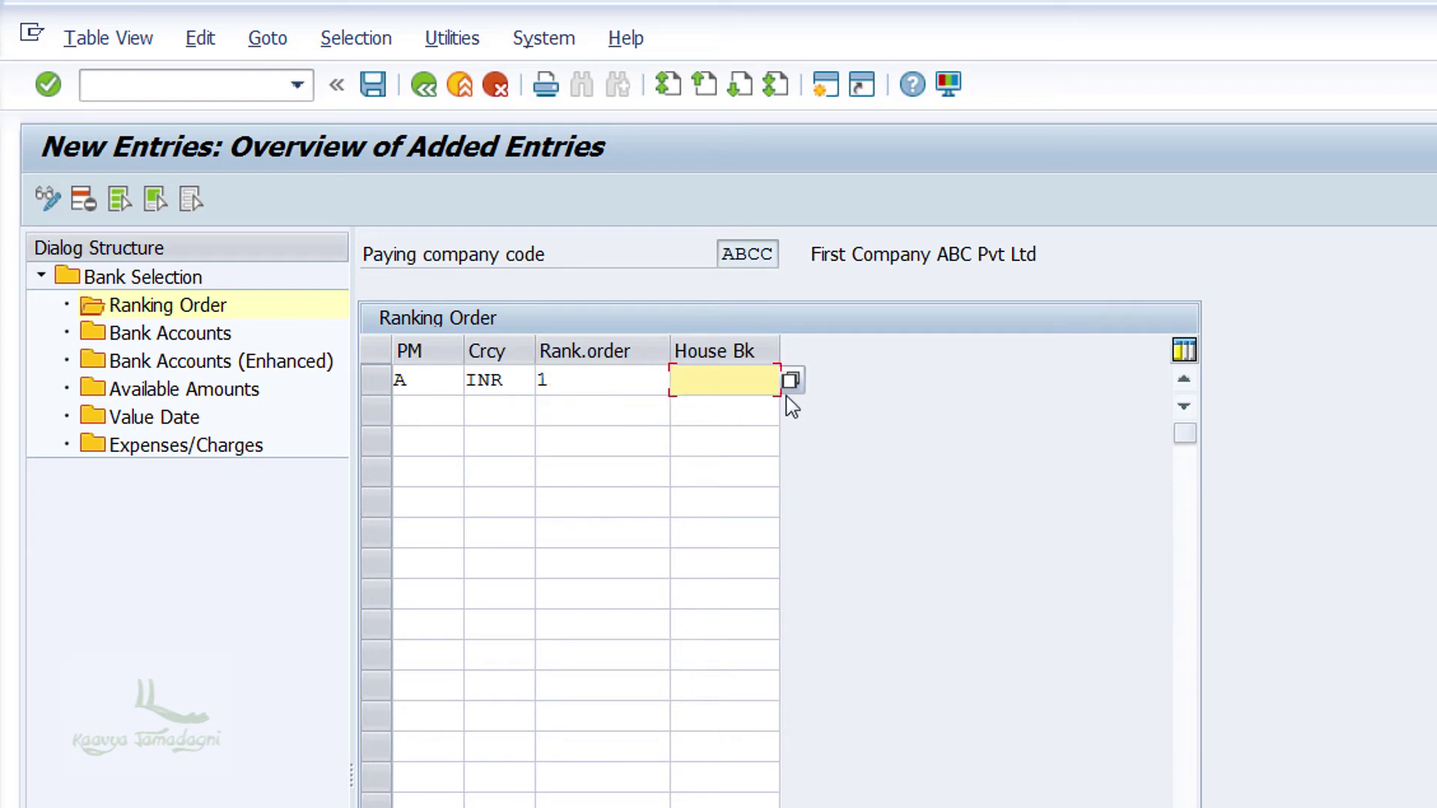
click(790, 381)
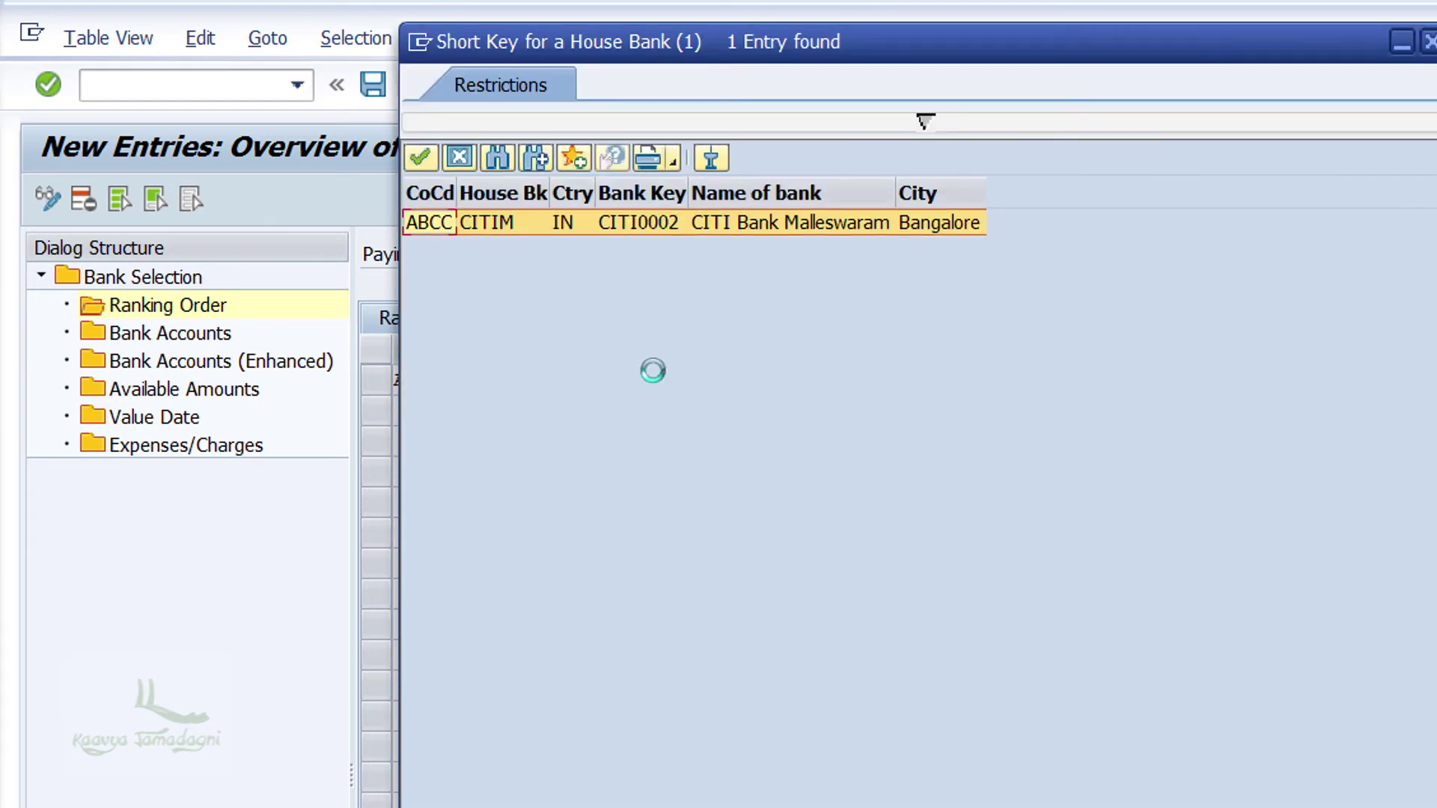
double_click(513, 224)
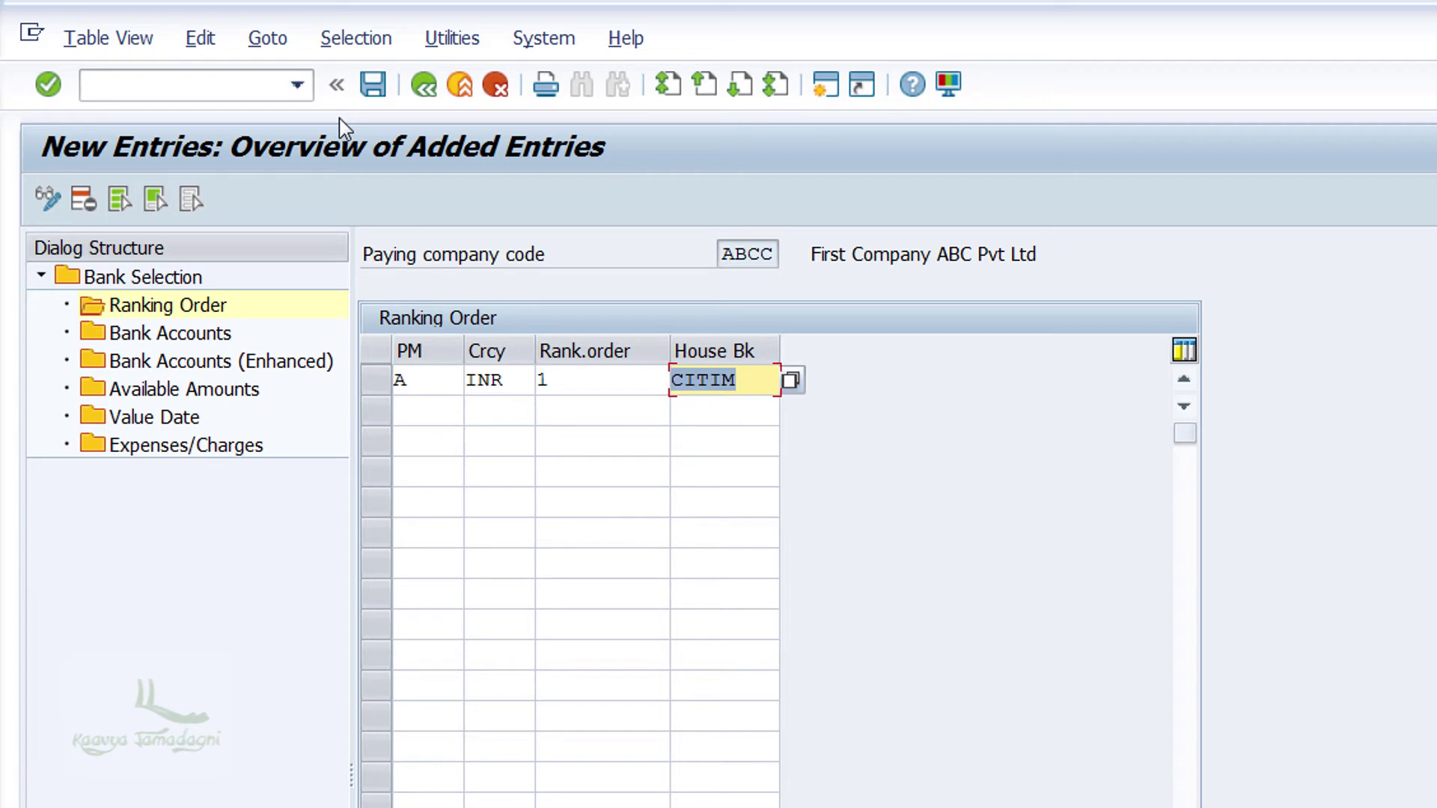
click(373, 93)
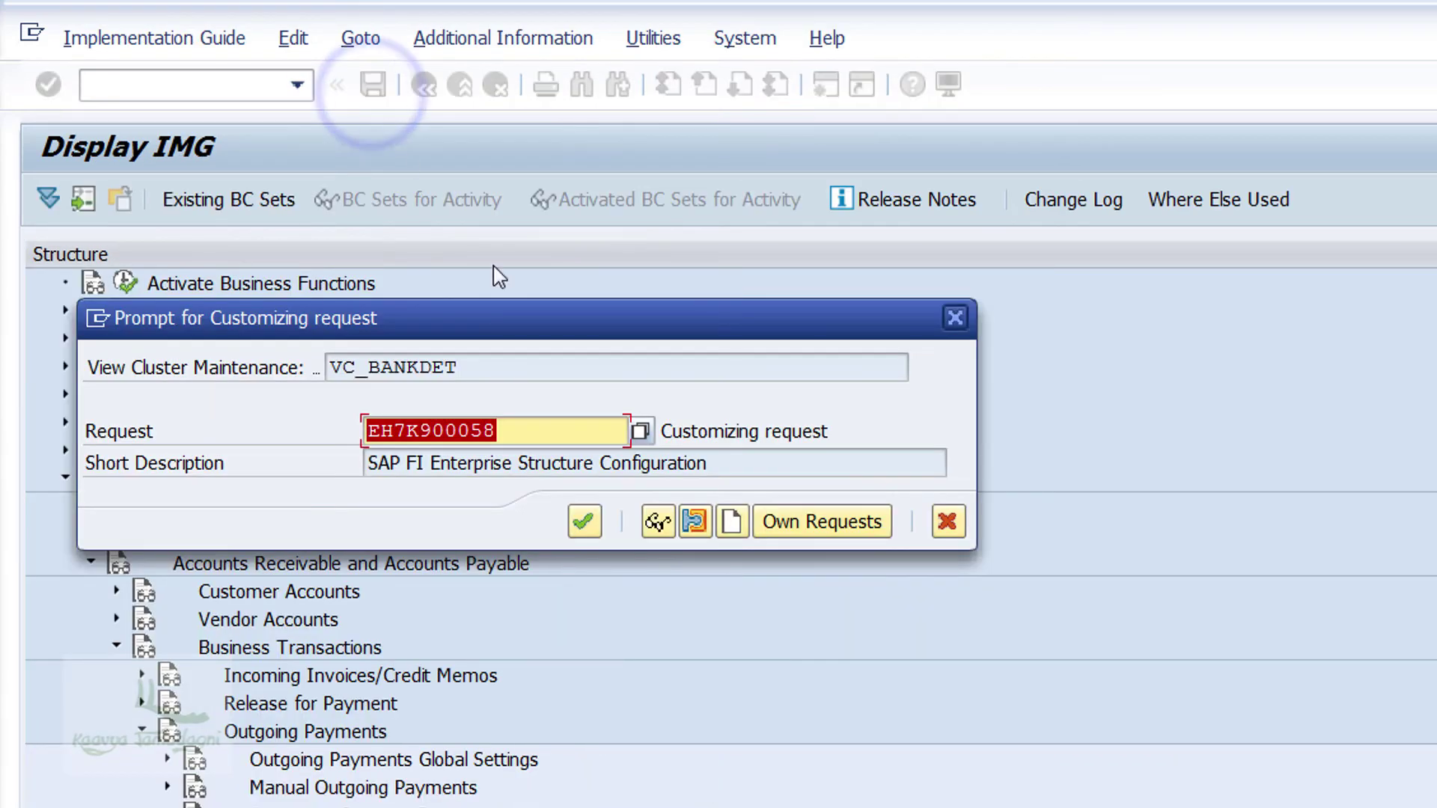
click(584, 522)
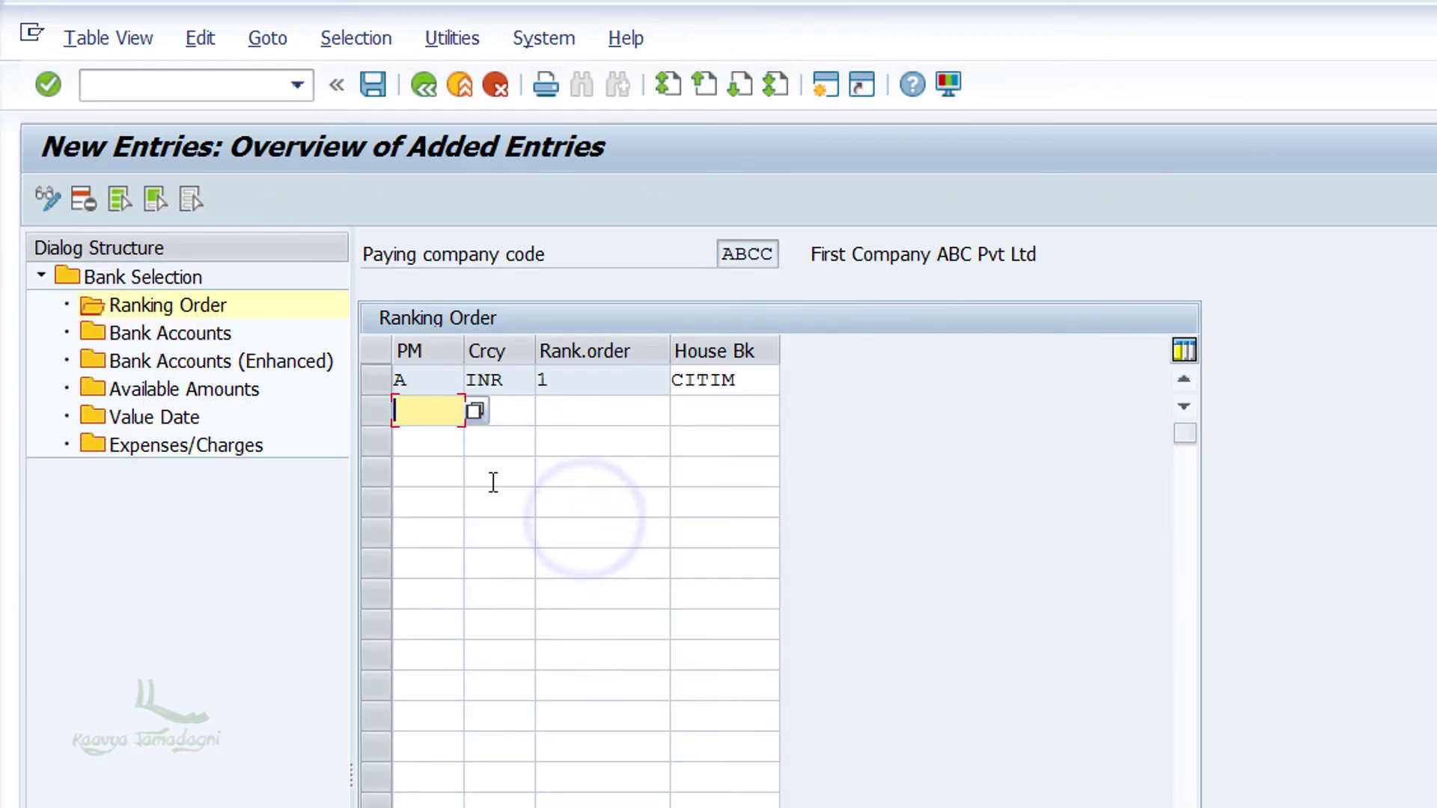
Start a new Bank Accounts entry with house bank CITIM.
double_click(168, 335)
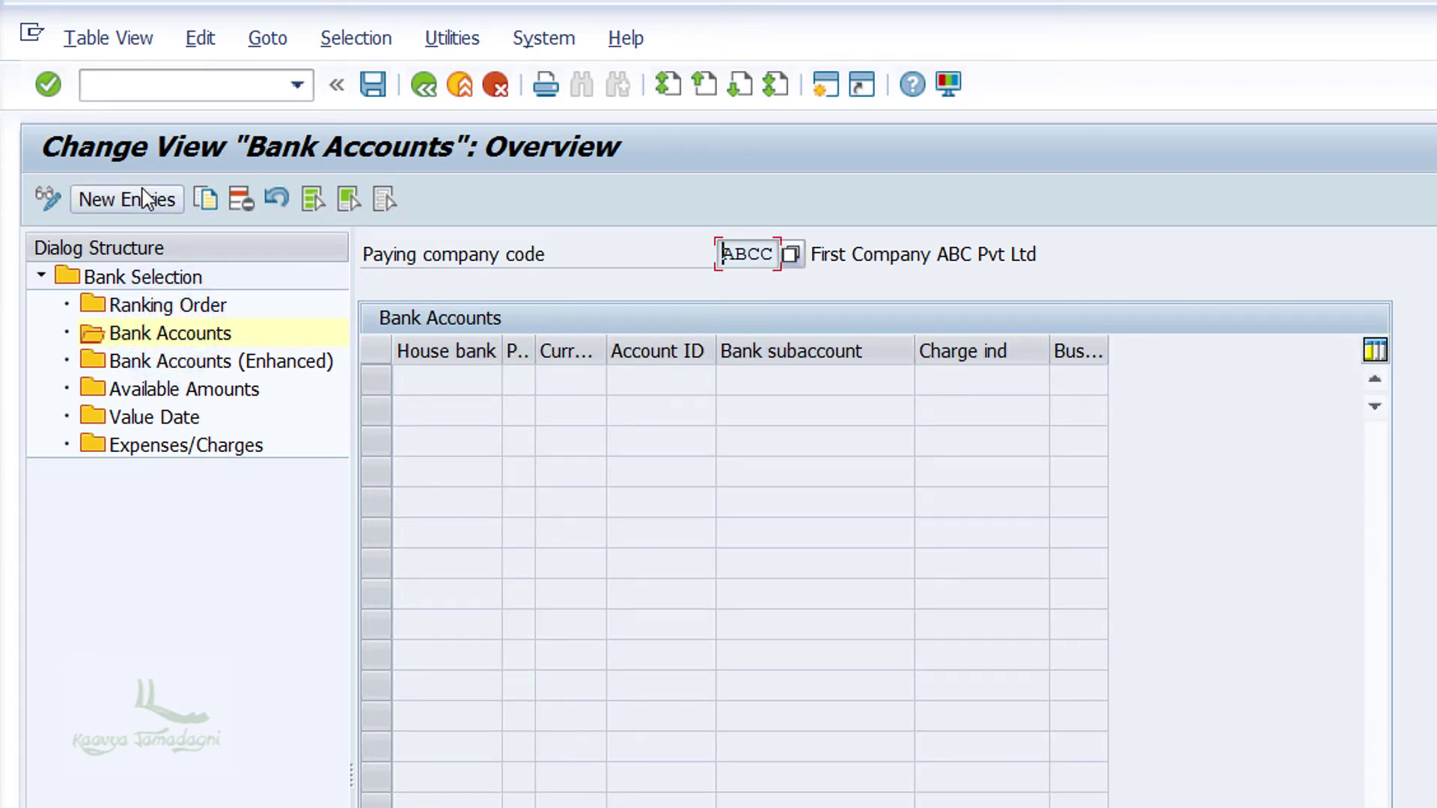
click(142, 199)
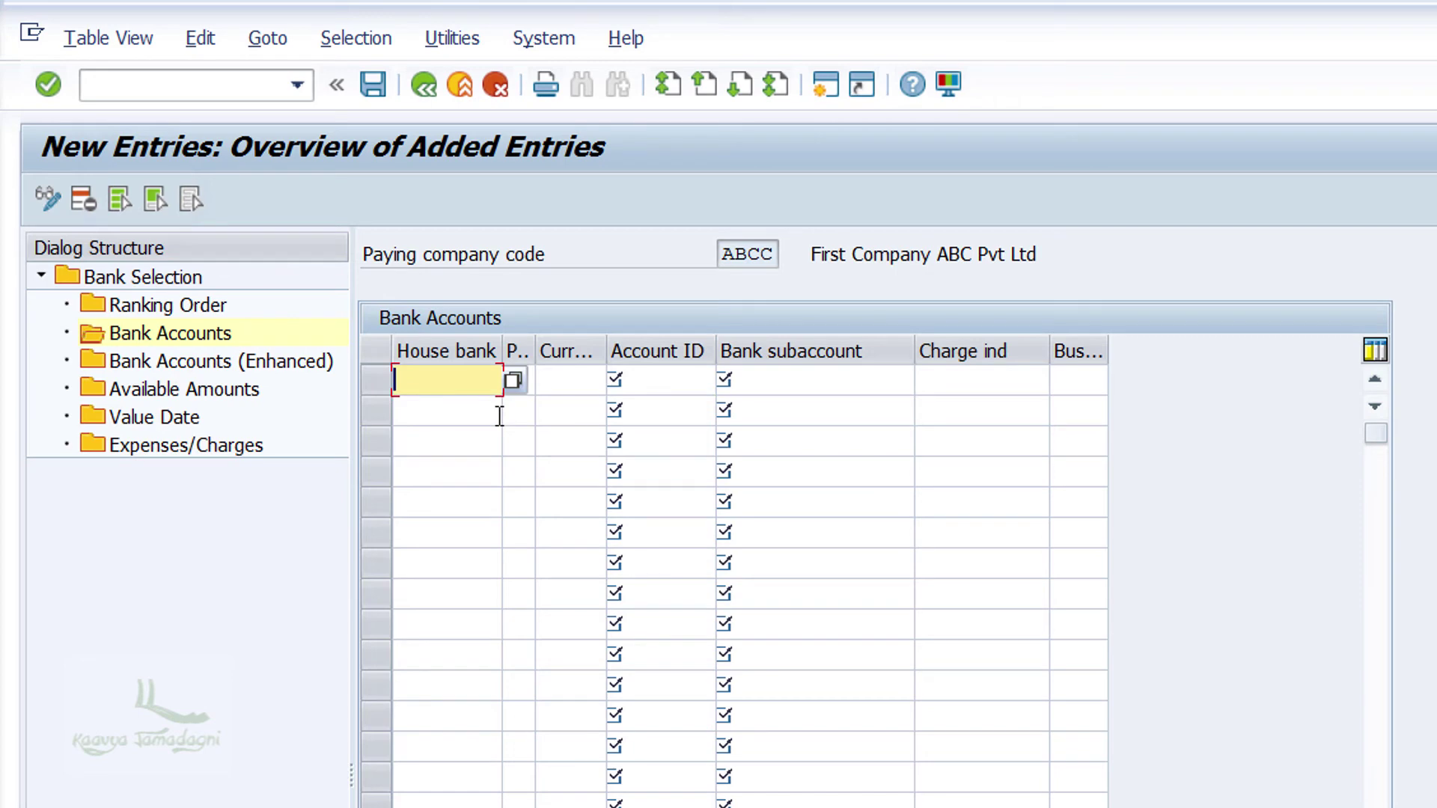
key(F4)
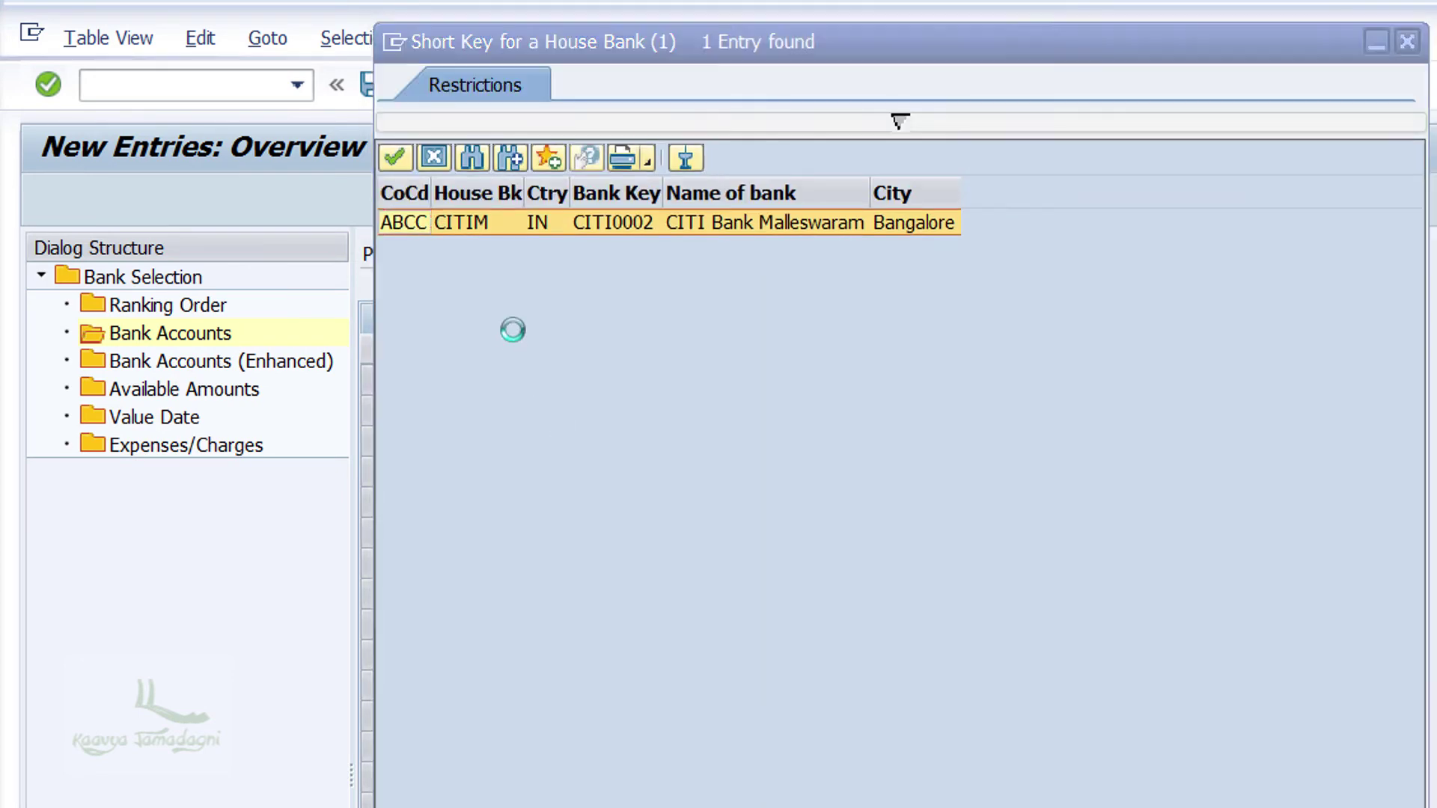
click(516, 225)
Set payment method A (Check Payment), currency INR and account ID VP01 Vendor Payments.
click(539, 381)
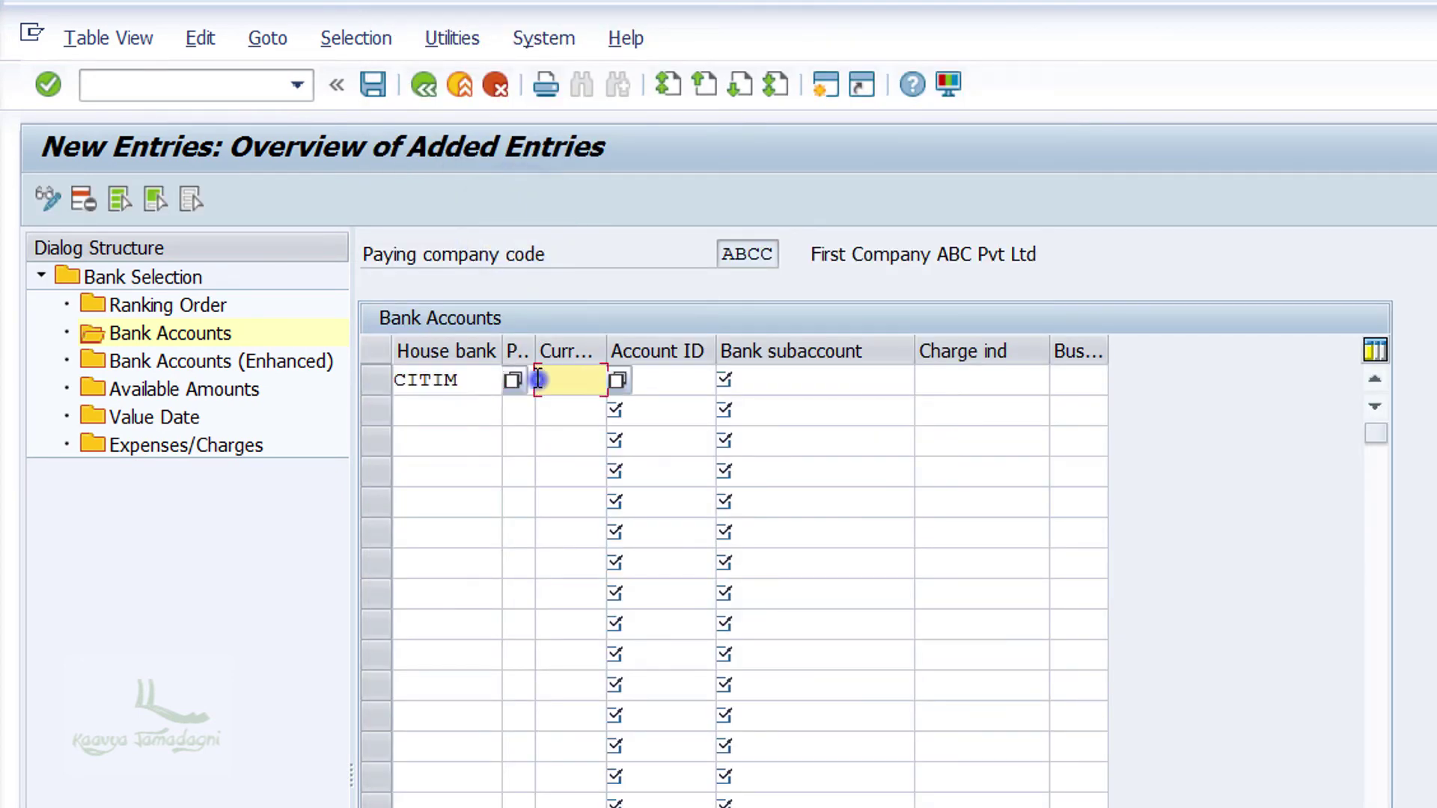
click(515, 379)
key(F4)
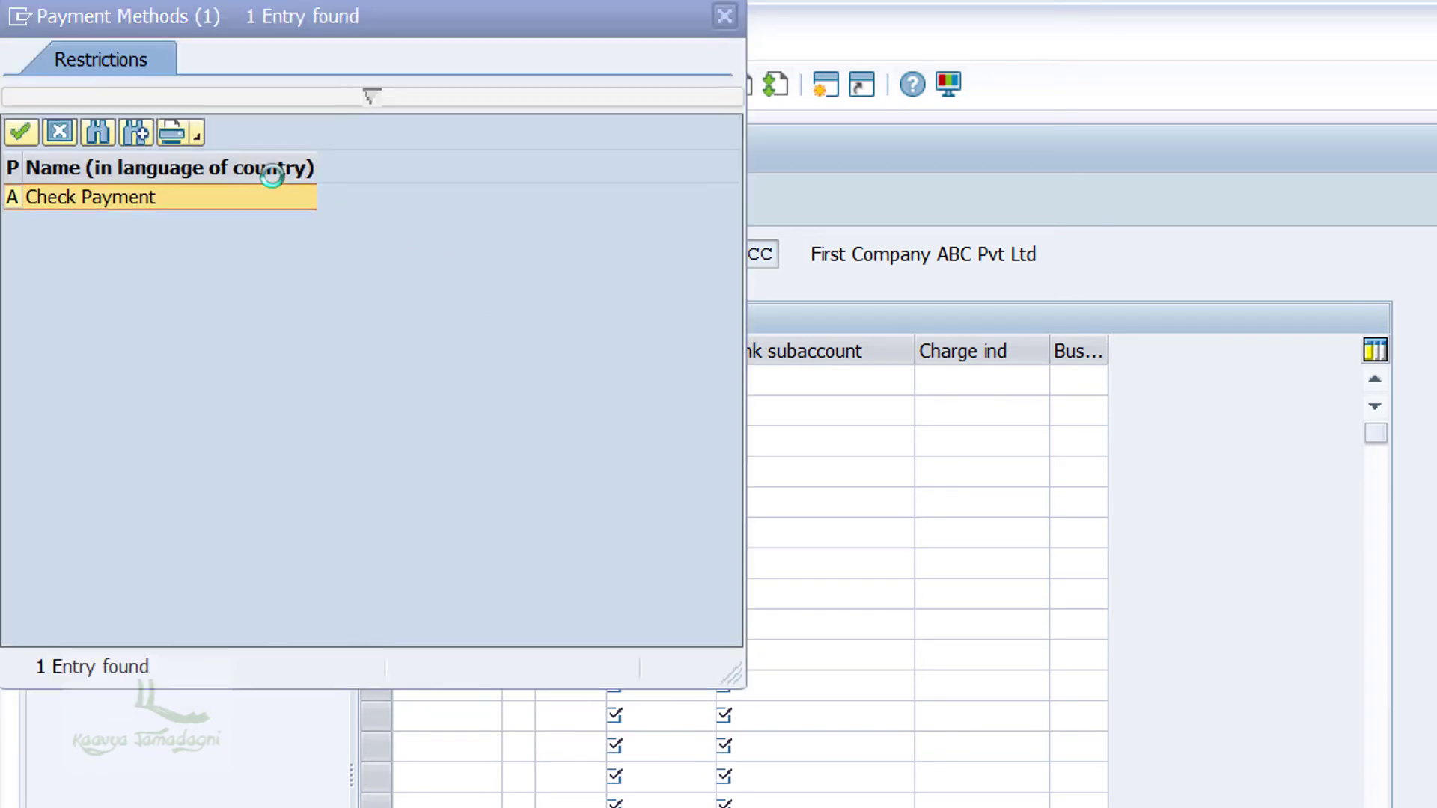
click(272, 199)
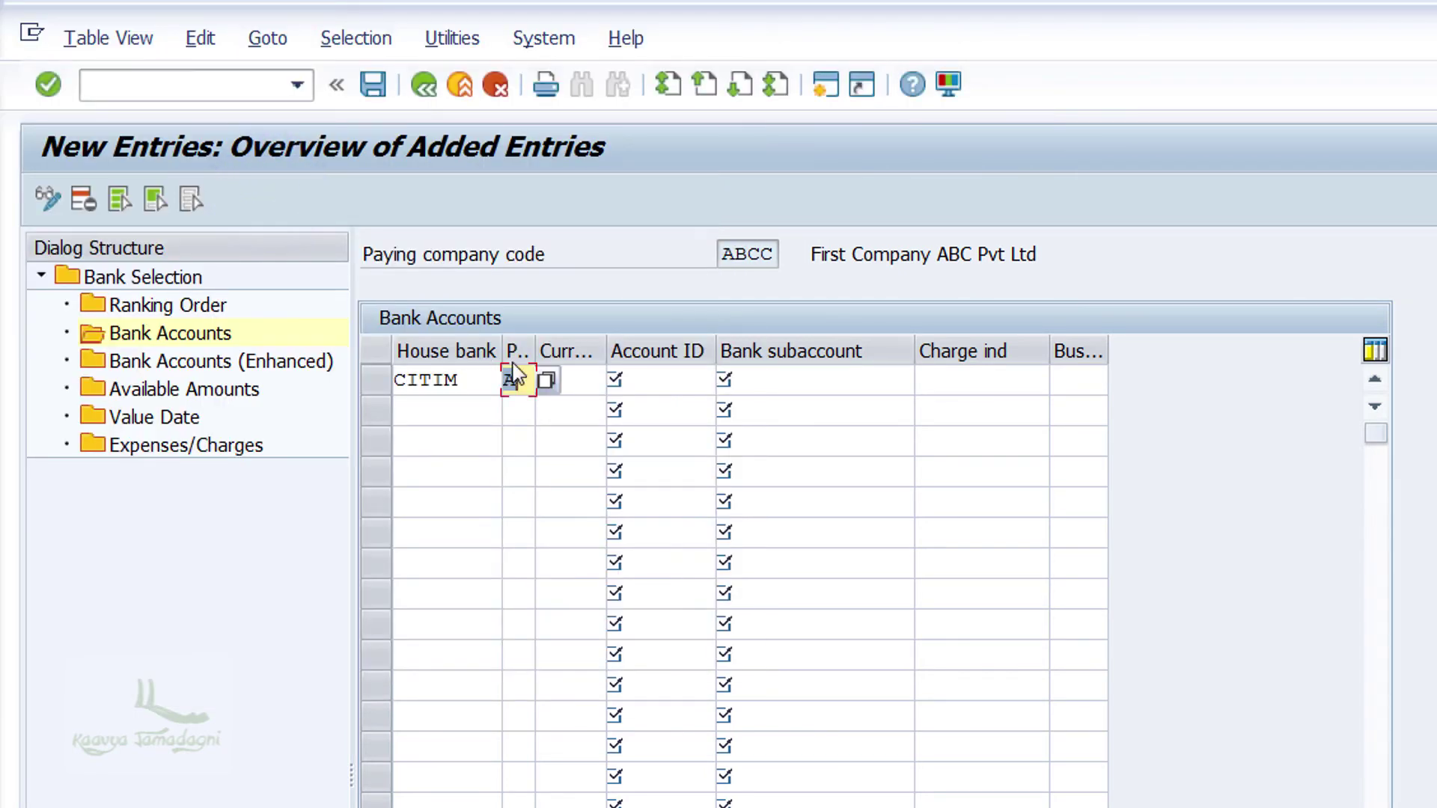
click(582, 378)
text(INR)
key(Tab)
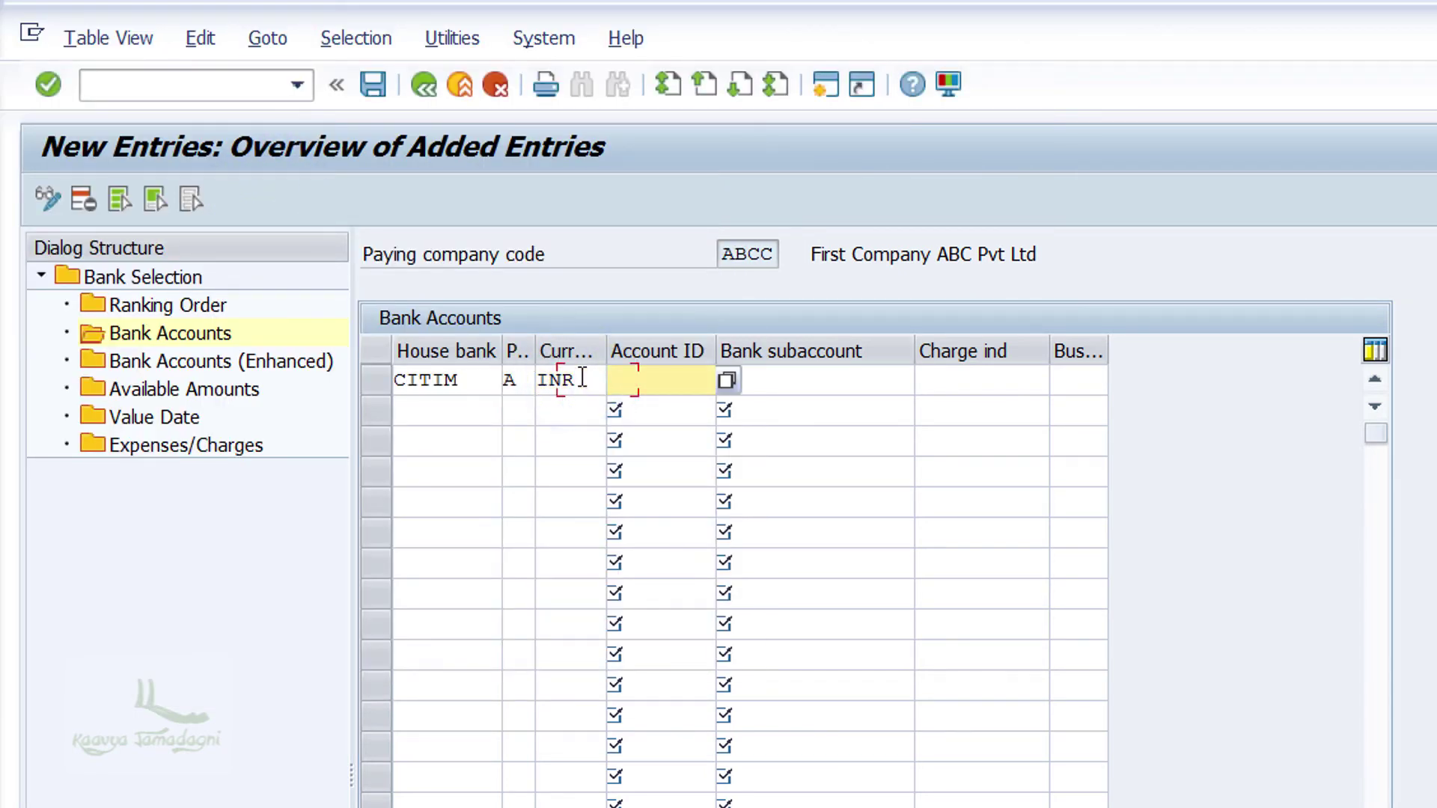
key(F4)
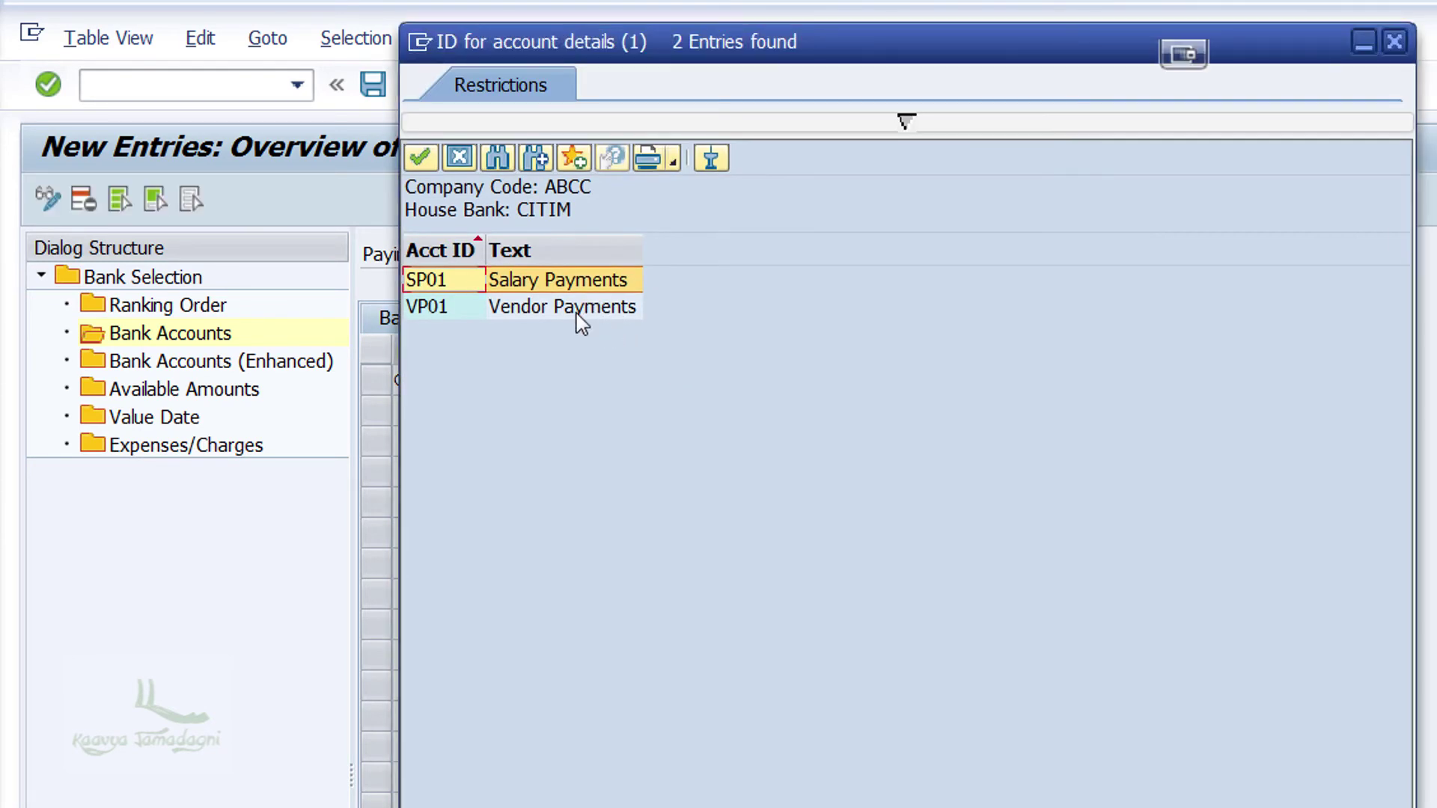
click(576, 310)
click(794, 382)
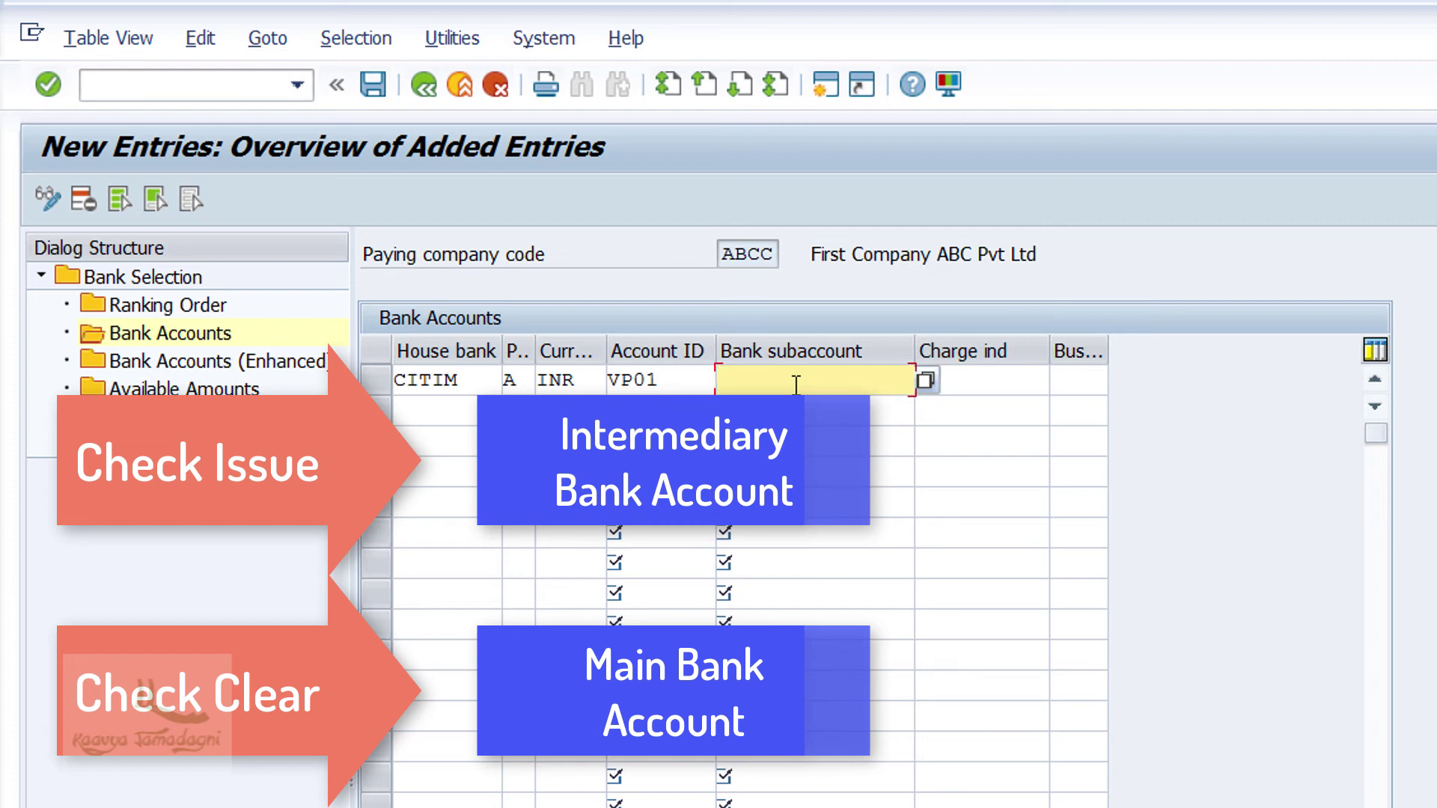
Assign bank subaccount 1 (Bank Account) to the VP01 entry, then switch to Available Amounts.
key(F4)
key(Return)
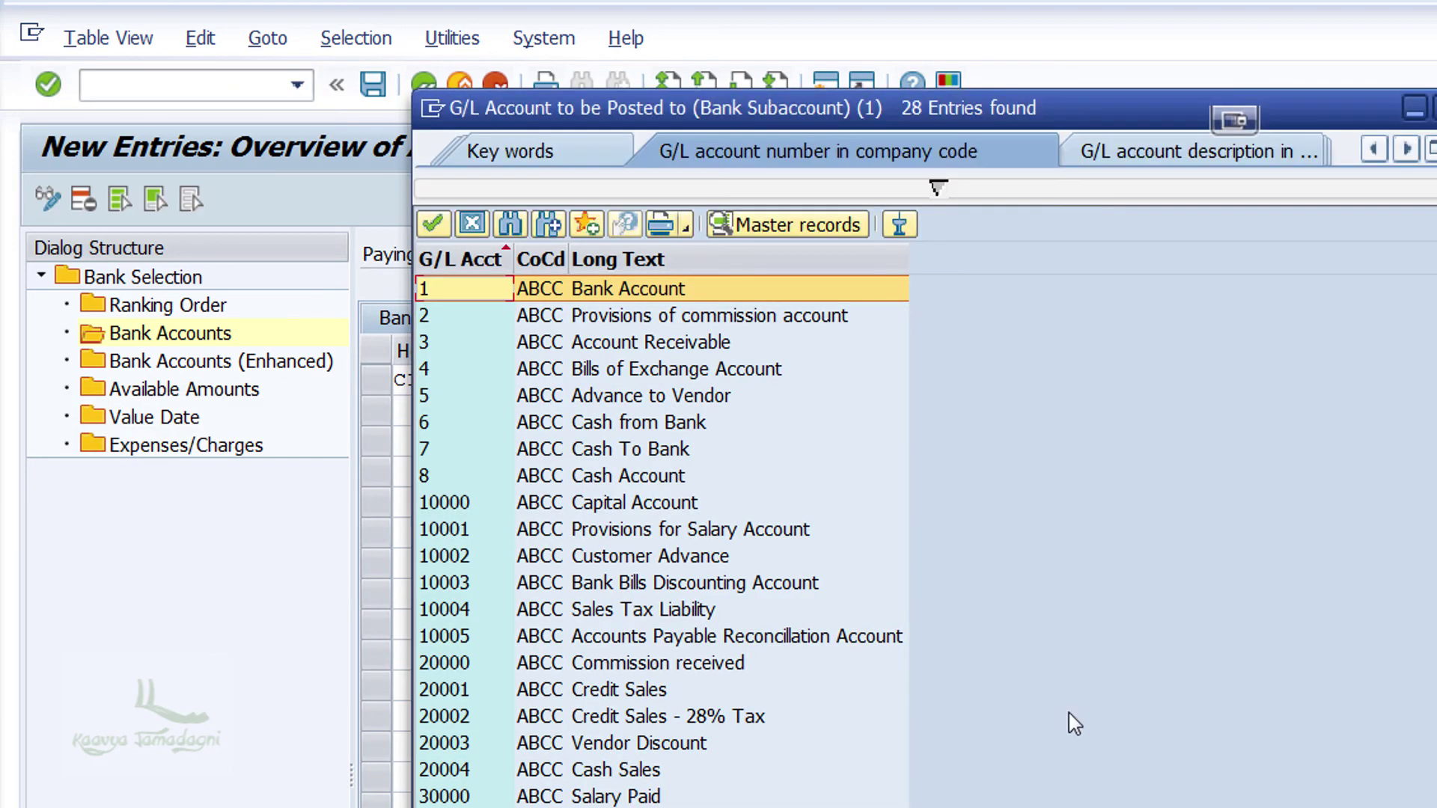
click(669, 290)
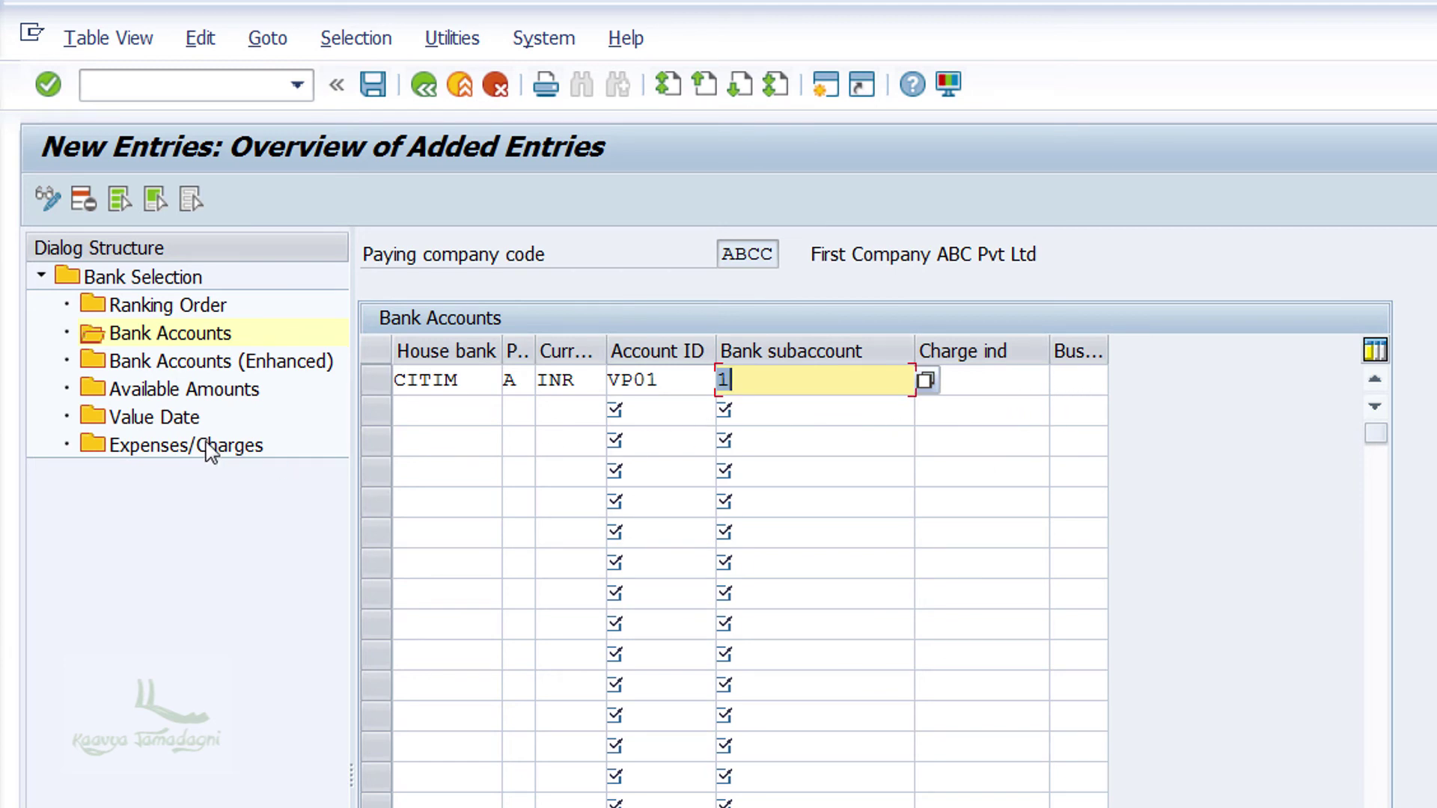
double_click(198, 389)
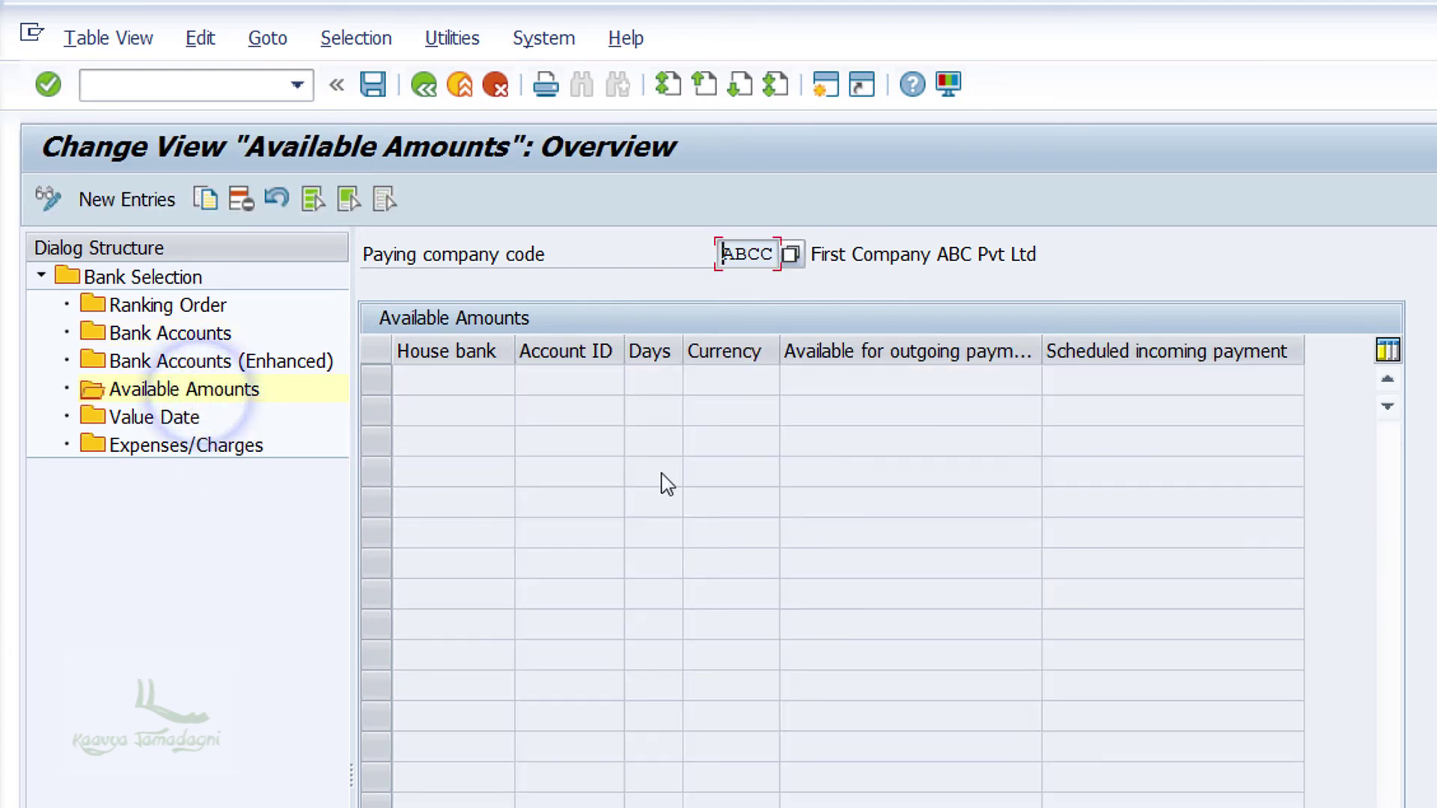
Create an Available Amounts row for house bank CITIM, account ID VP01, with 999 days.
click(148, 202)
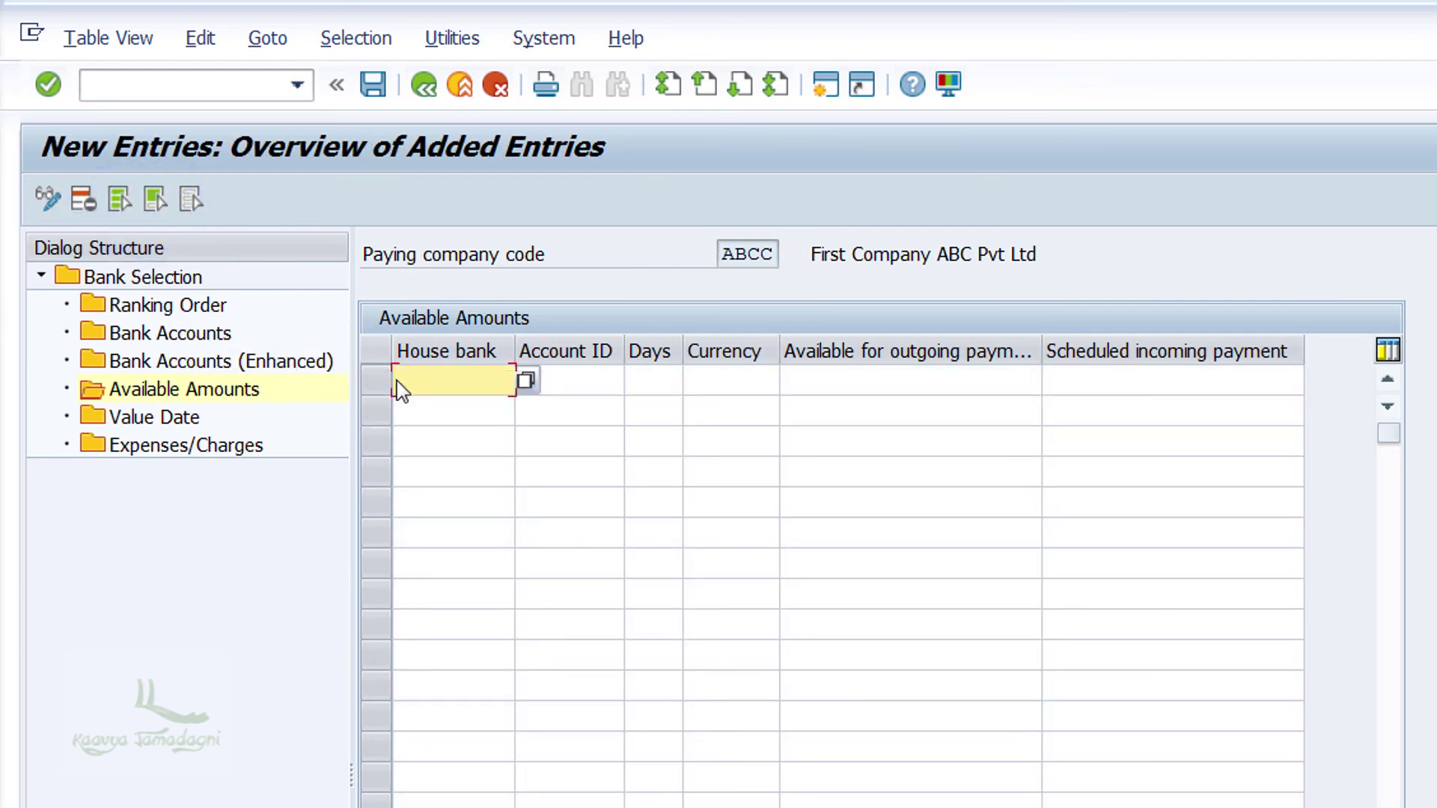
click(448, 400)
key(F4)
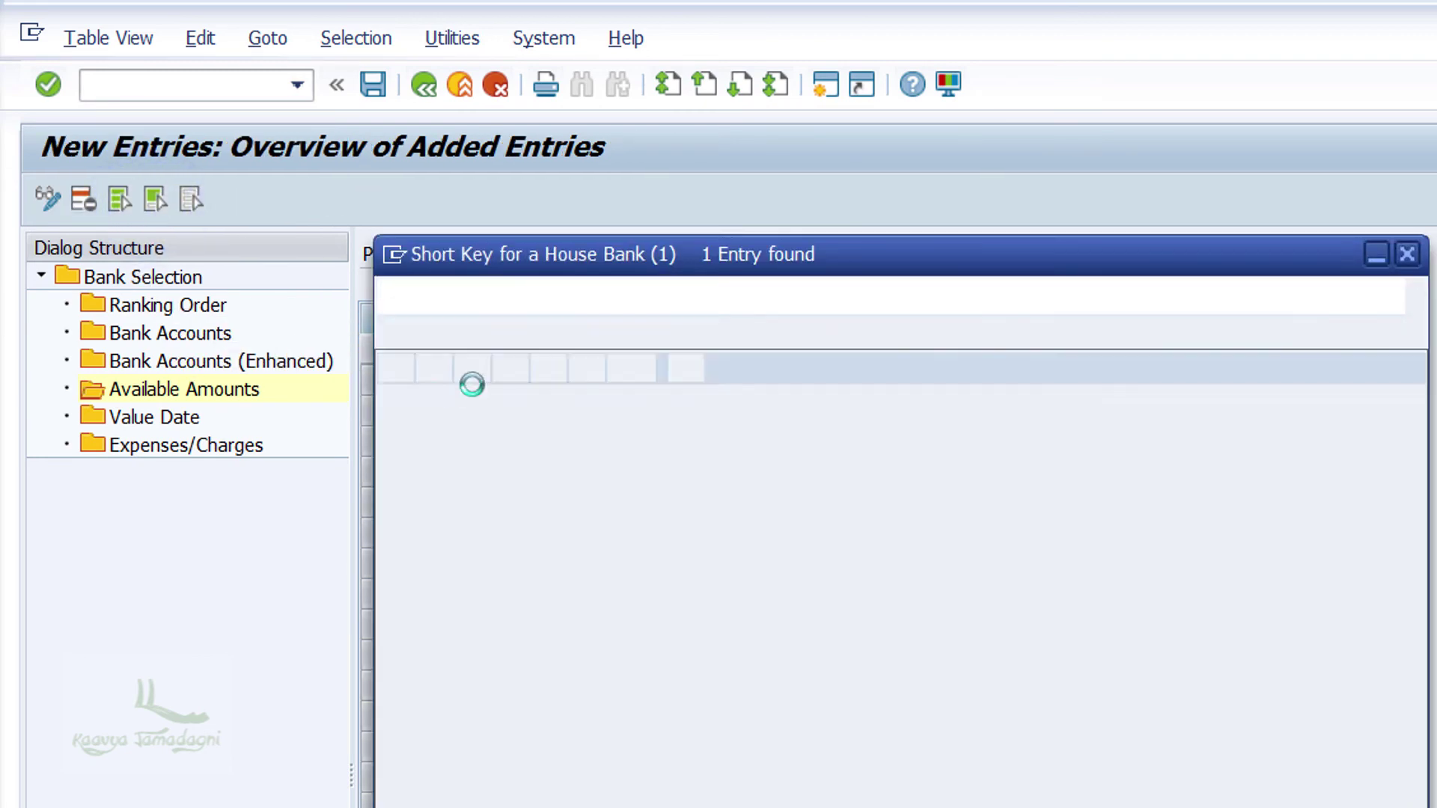
double_click(627, 223)
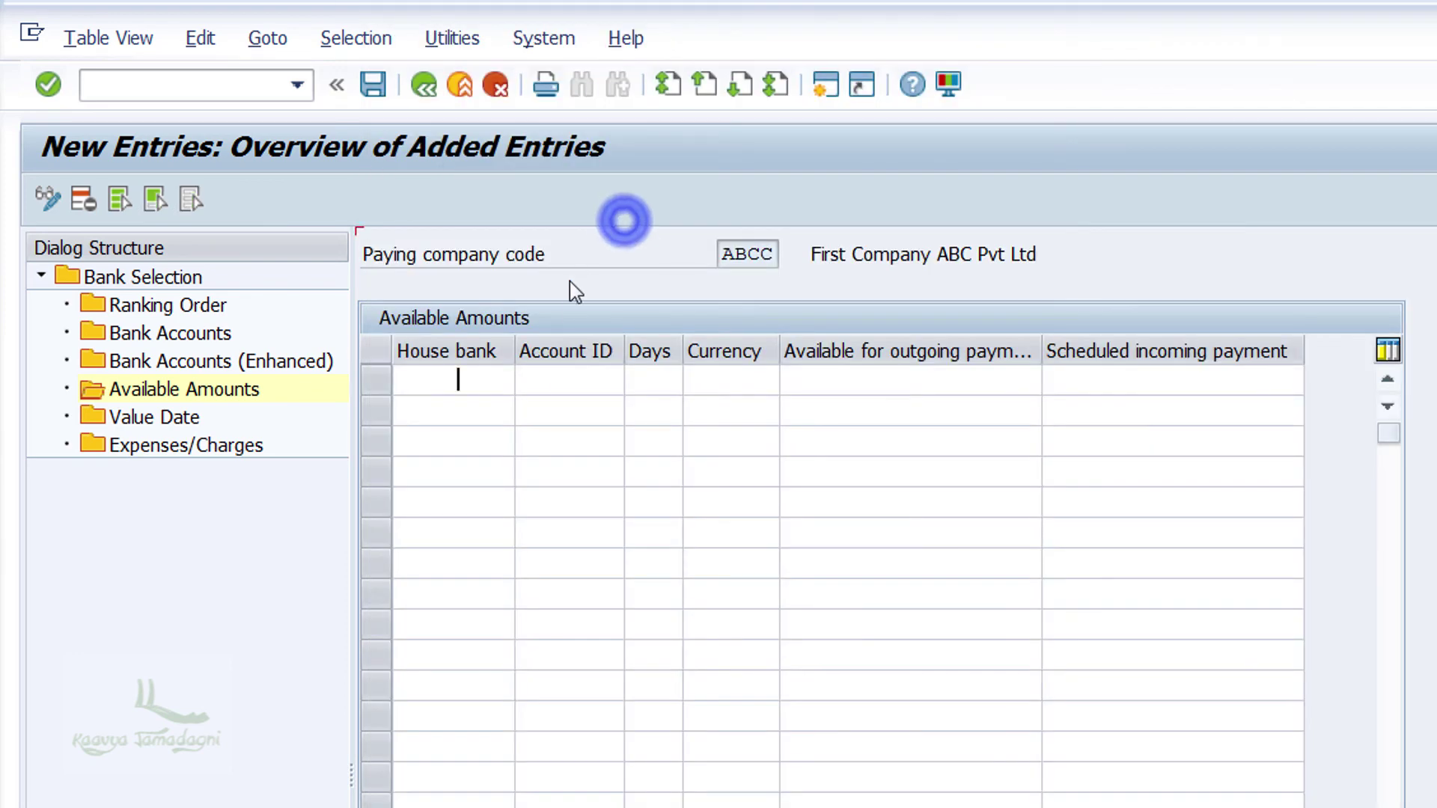
click(565, 370)
key(F4)
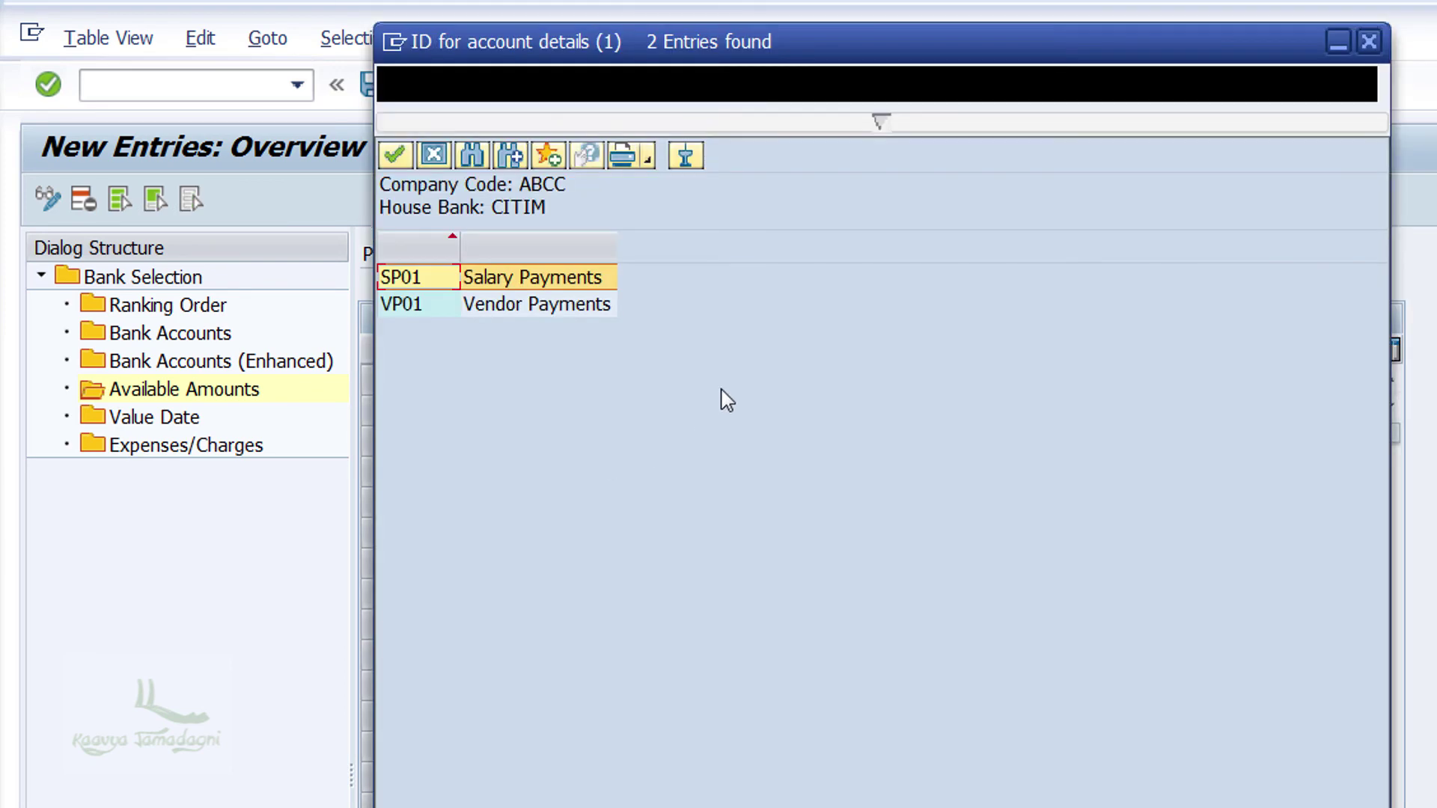
double_click(576, 311)
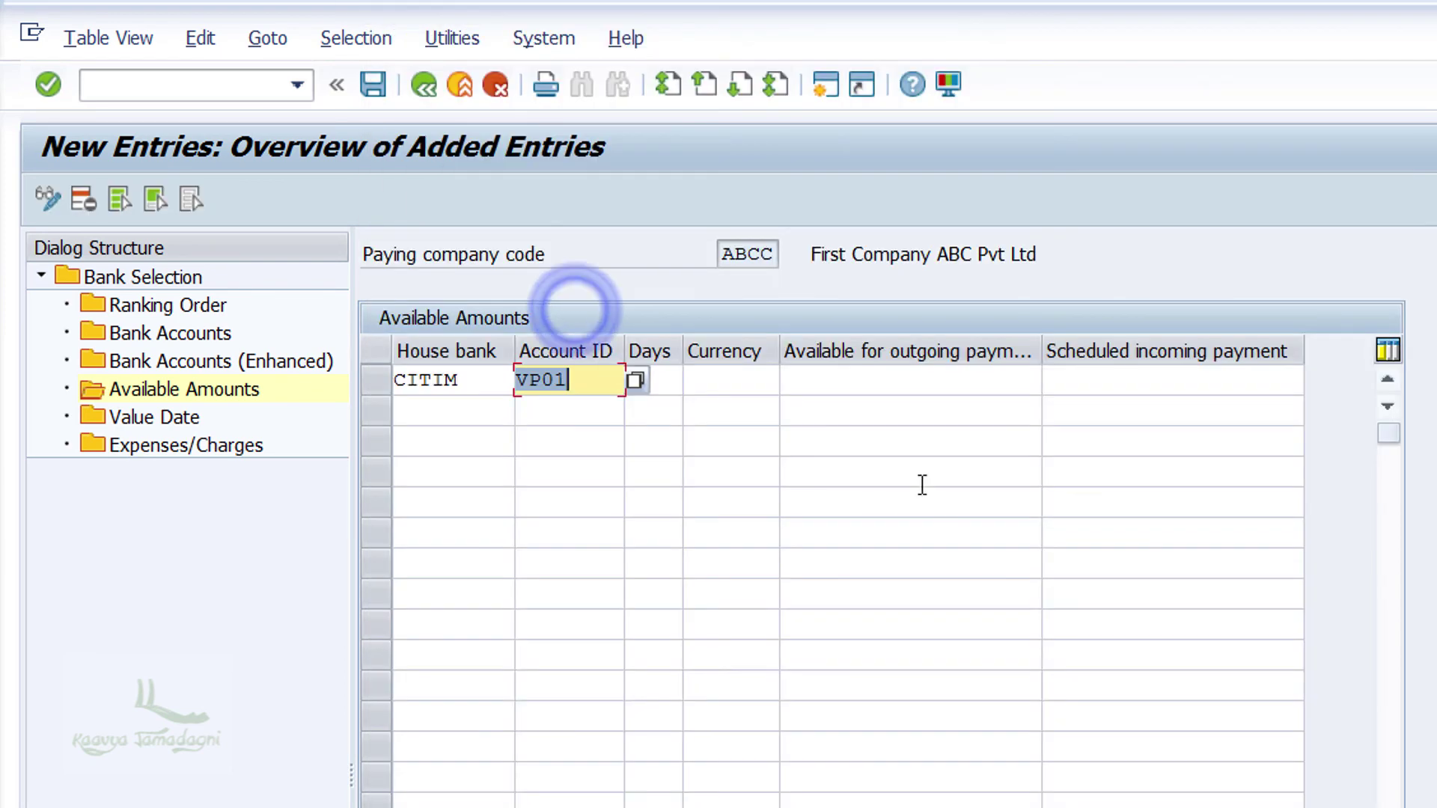
click(666, 379)
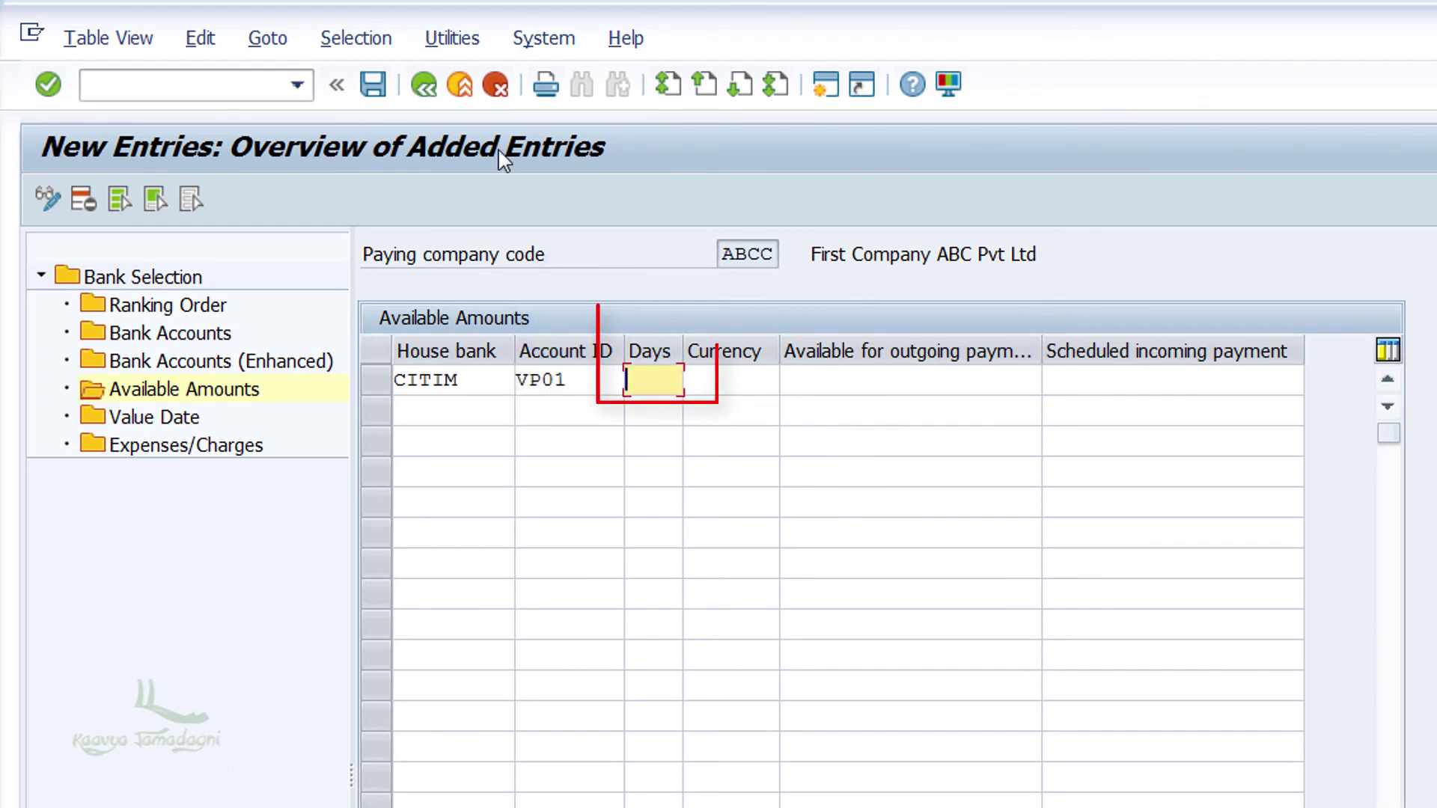
text(999)
key(Tab)
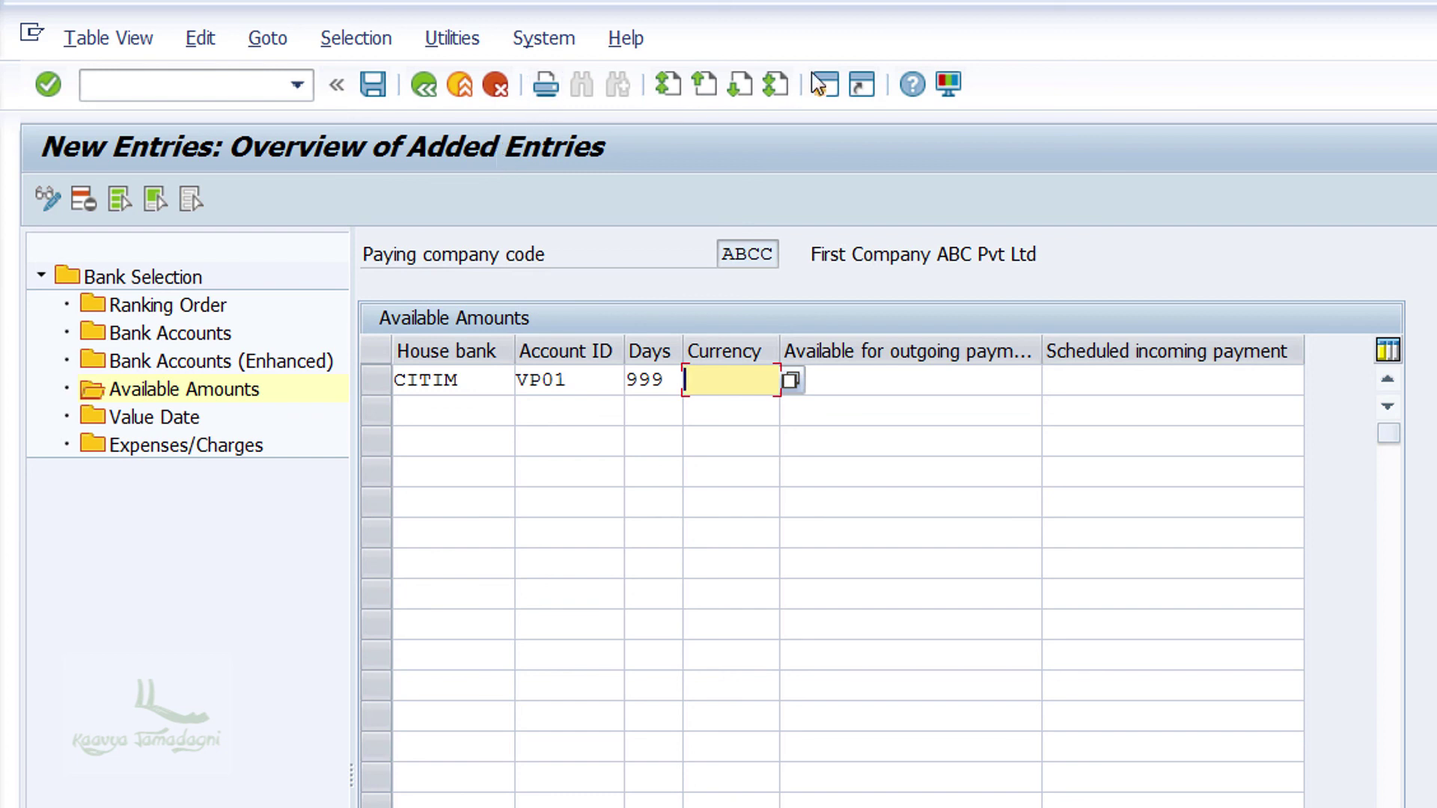
Enter currency INR and 9999999 available for outgoing payments, then save the entry.
text(INR)
click(810, 395)
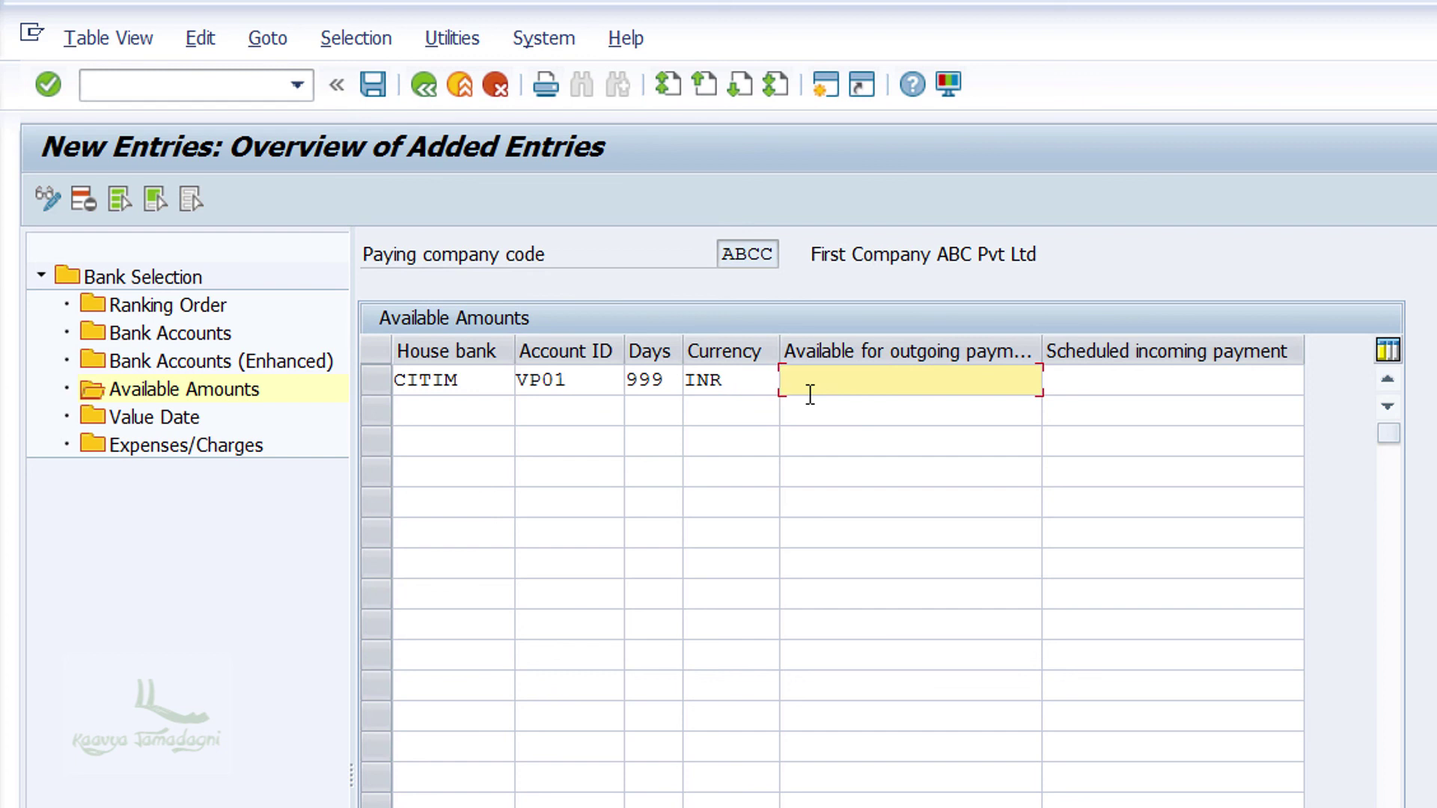
text(9999999)
key(Return)
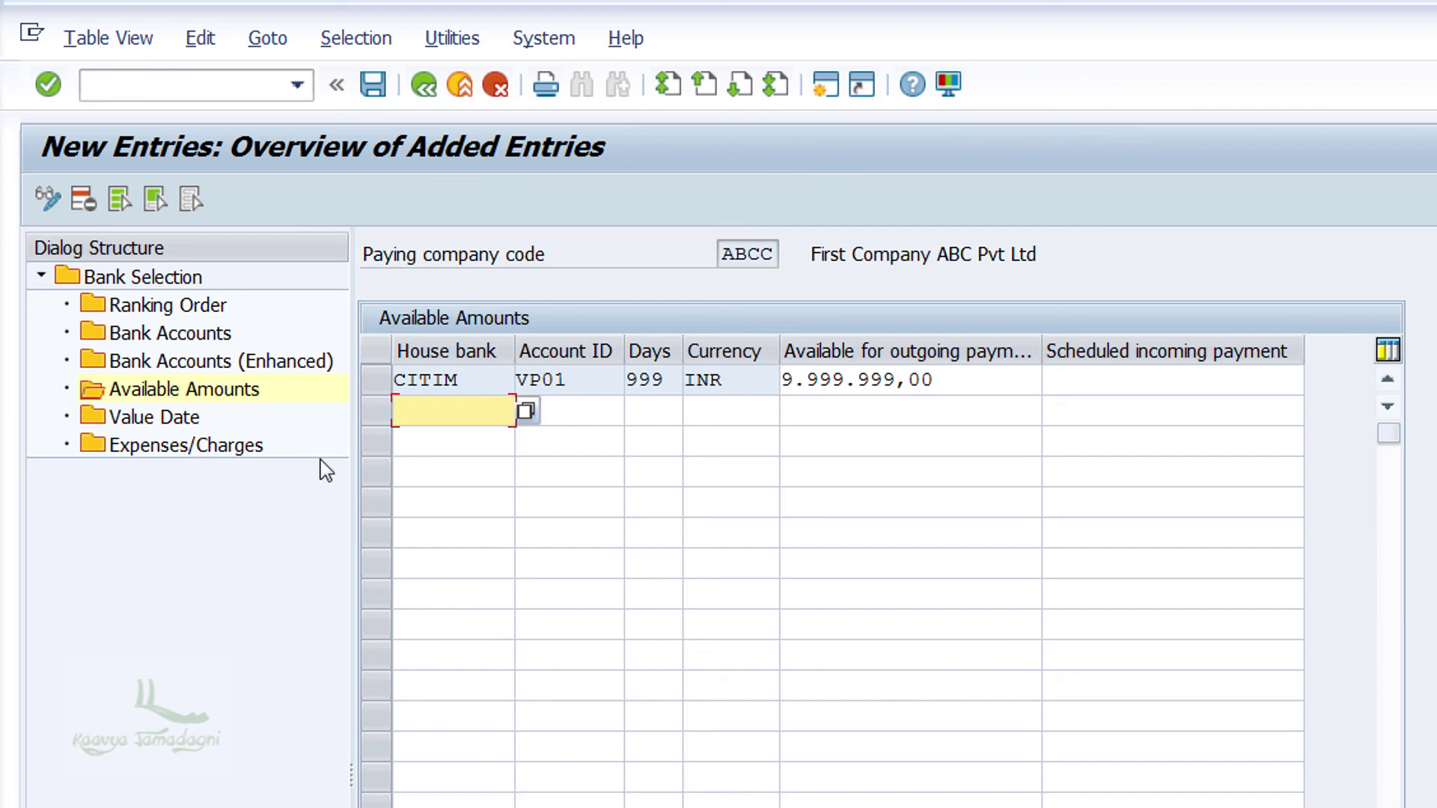
click(373, 84)
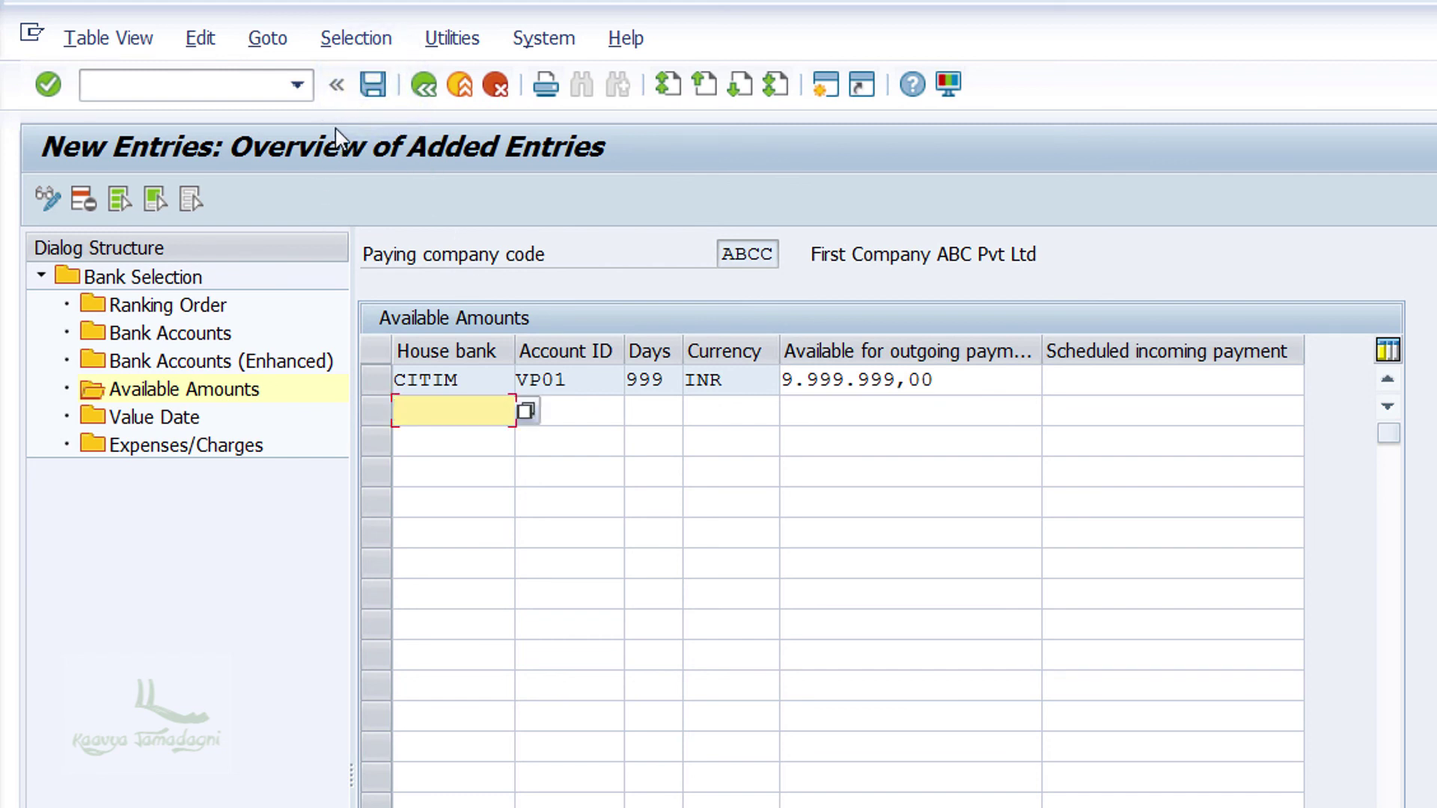